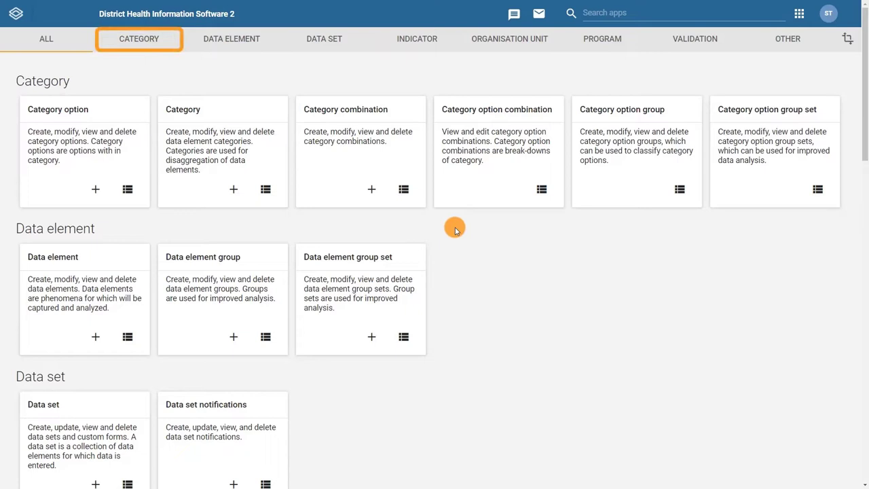
# - Start a new category with name and short name "Age (RMNCAH)" and data dimension type Disaggregation
pyautogui.click(139, 41)
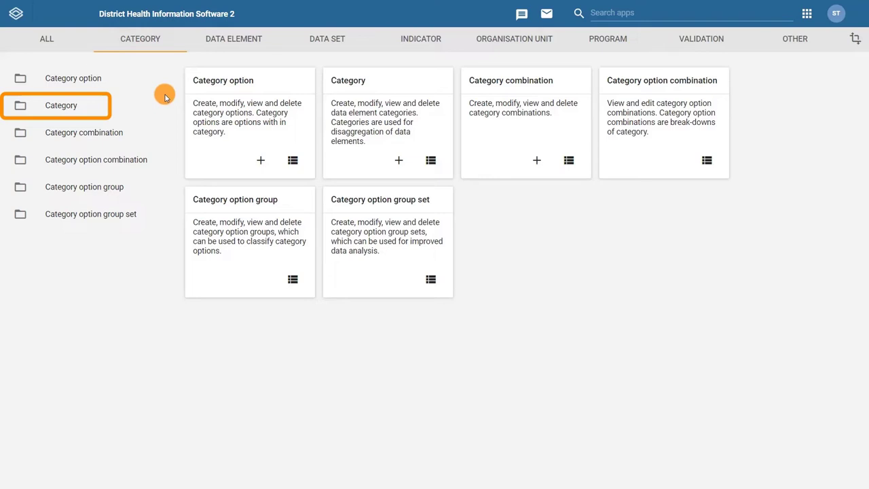
pyautogui.click(103, 107)
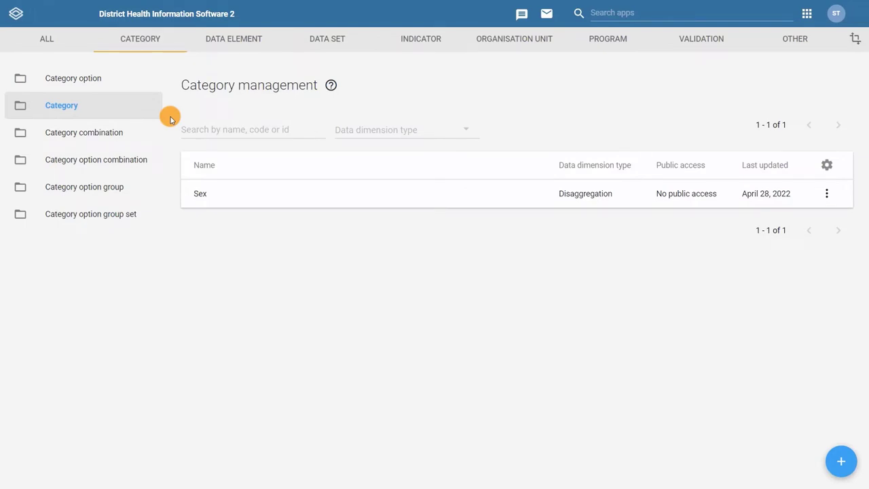
pyautogui.click(840, 462)
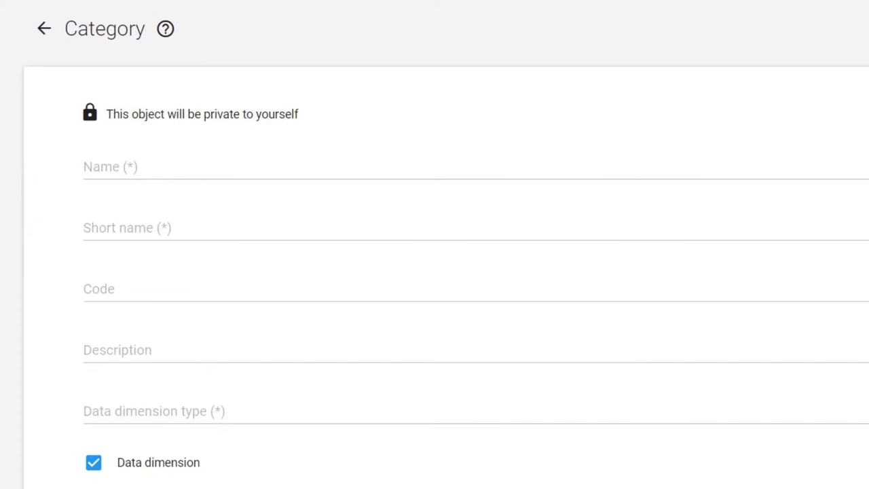
pyautogui.click(34, 180)
pyautogui.write('Age (RMNCAH)')
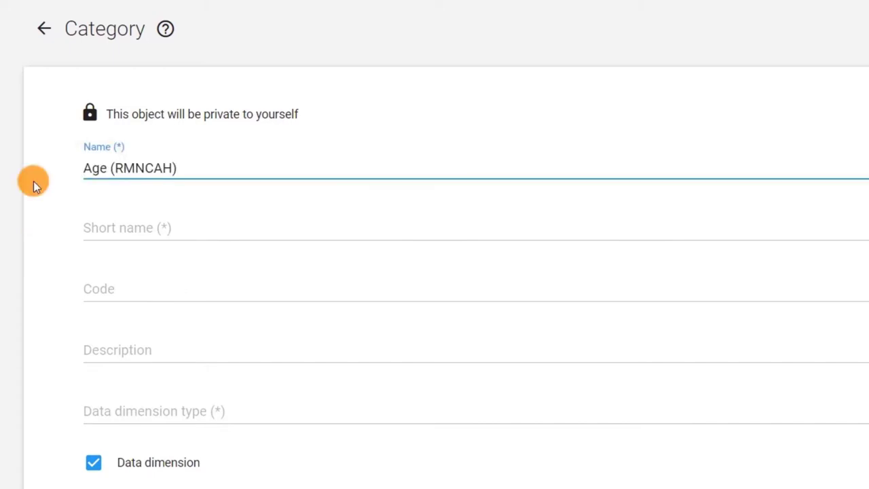
pyautogui.press('Tab')
pyautogui.write('Age (RMNCAH)')
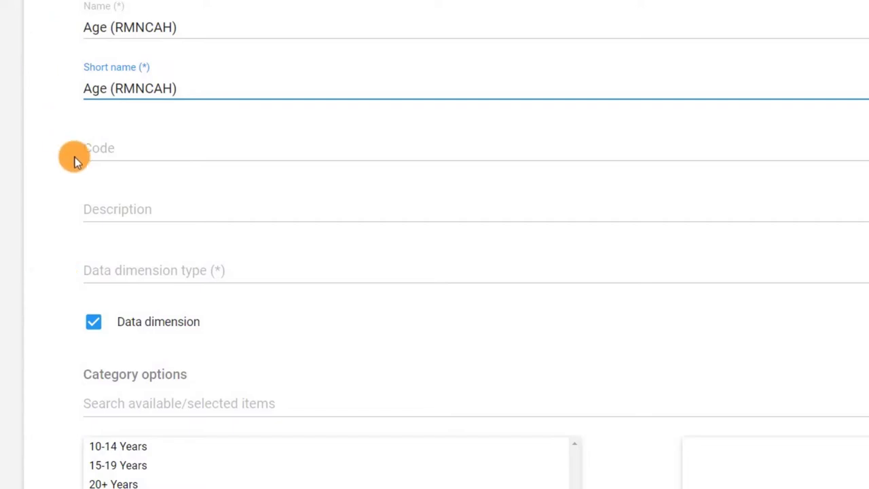
pyautogui.click(117, 279)
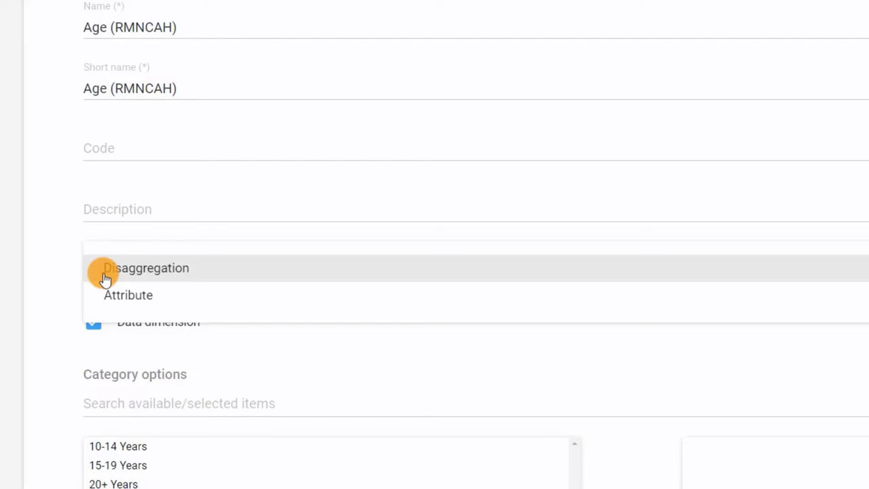
pyautogui.click(105, 277)
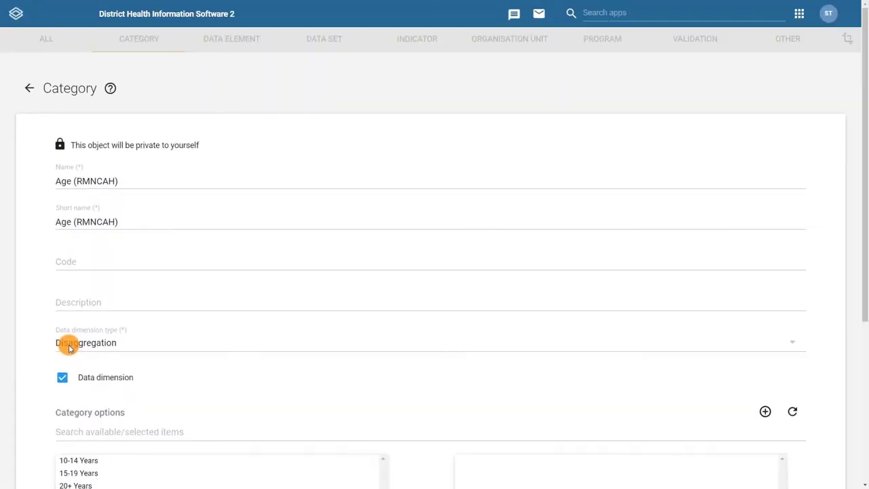
# - Assign the category options 20+ Years, 10-14 Years and 15-19 Years to the new category
pyautogui.scroll(-4, 69, 348)
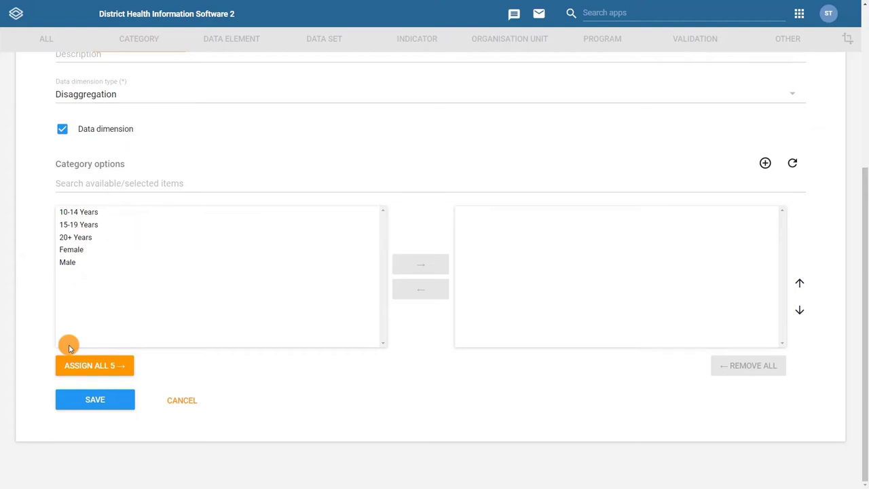
pyautogui.doubleClick(72, 238)
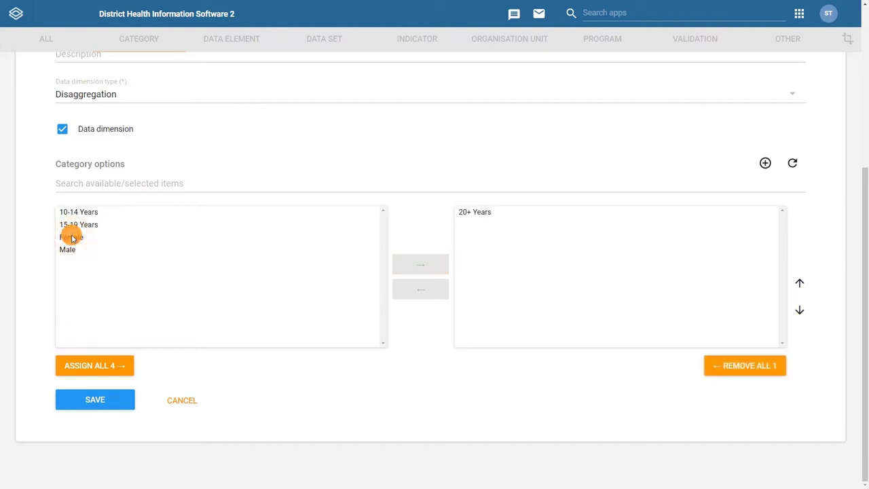
pyautogui.click(70, 210)
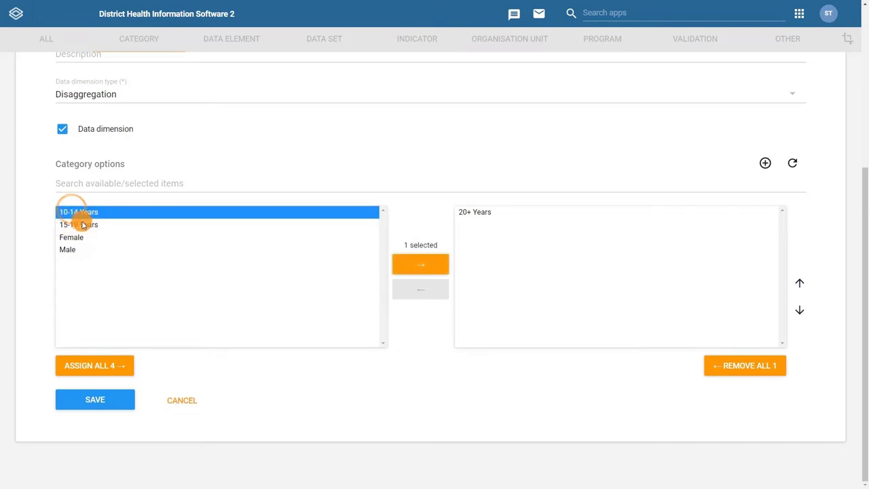
pyautogui.keyDown('shift'); pyautogui.click(82, 225); pyautogui.keyUp('shift')
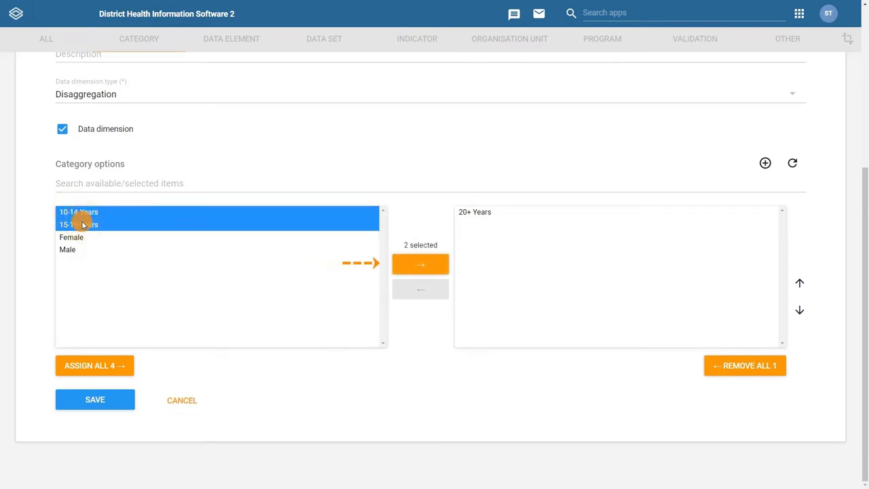
pyautogui.click(421, 265)
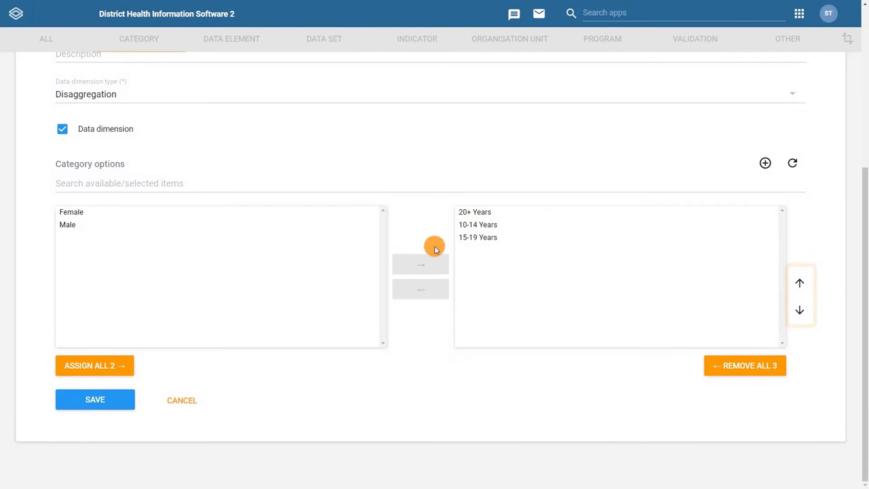
# - Reorder the assigned options so that 20+ Years comes after 15-19 Years, and save the category
pyautogui.click(462, 212)
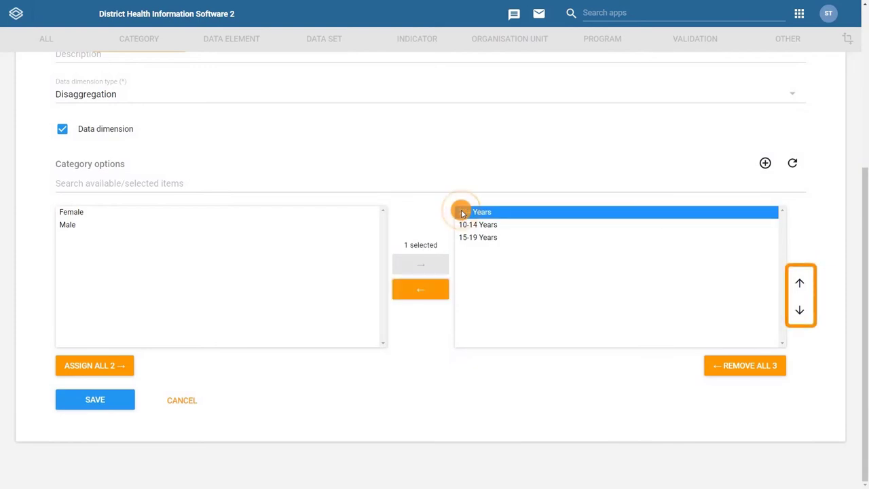
pyautogui.click(800, 311)
pyautogui.click(801, 311)
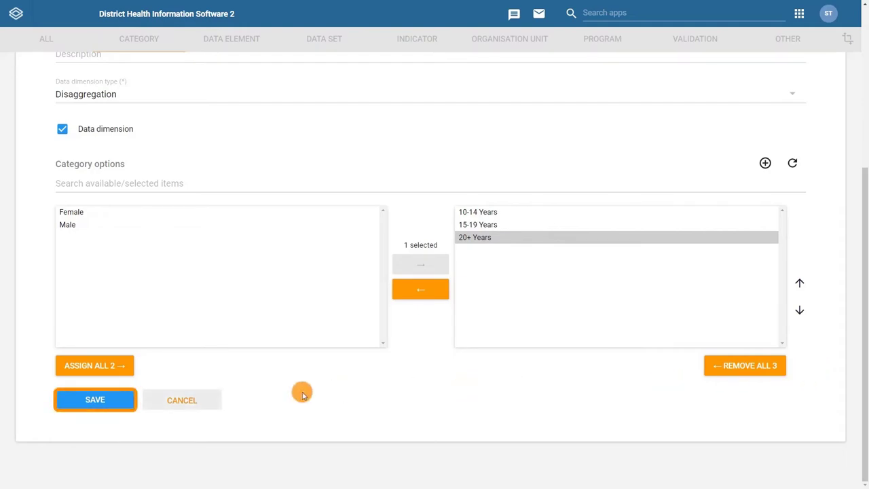
pyautogui.click(111, 402)
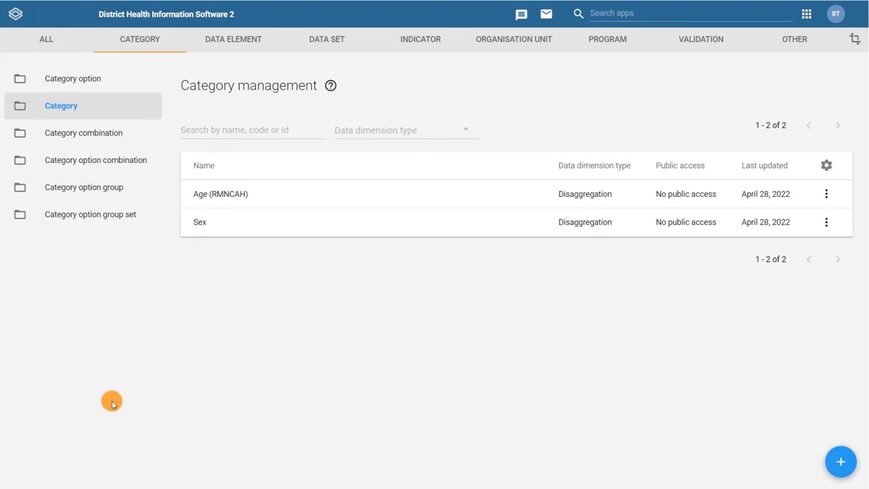
# - Start a new category combination named "Age (RMNCAH)" with data dimension type Disaggregation
pyautogui.click(125, 137)
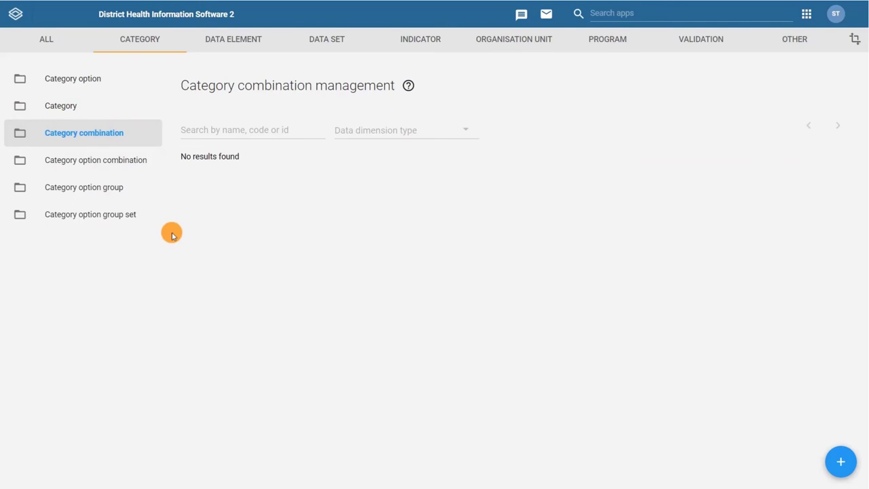
pyautogui.click(840, 461)
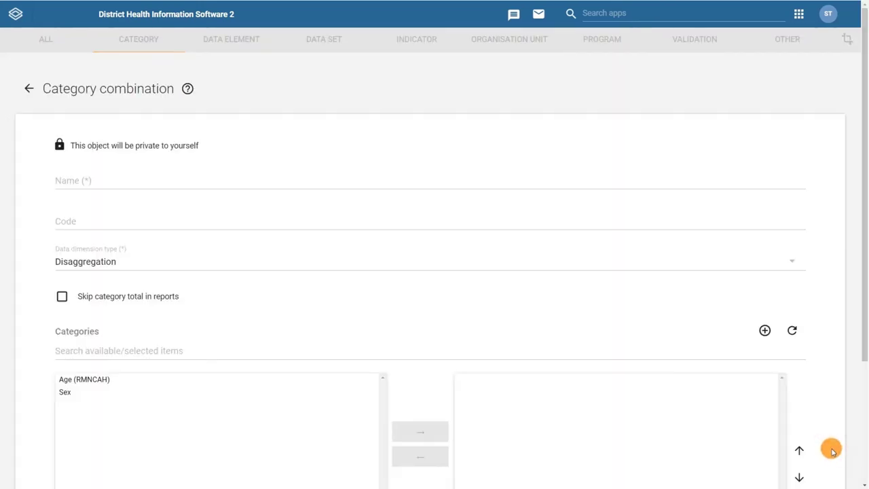
pyautogui.click(136, 180)
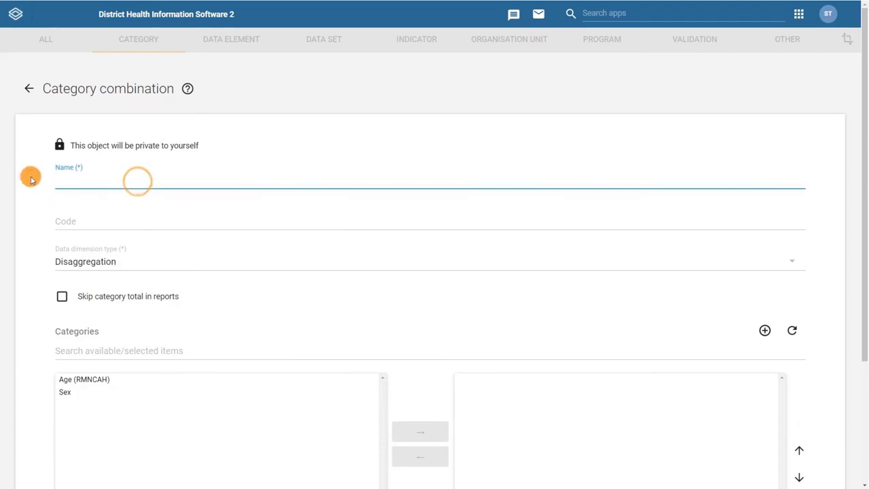
pyautogui.write('Age (RMNCAH)')
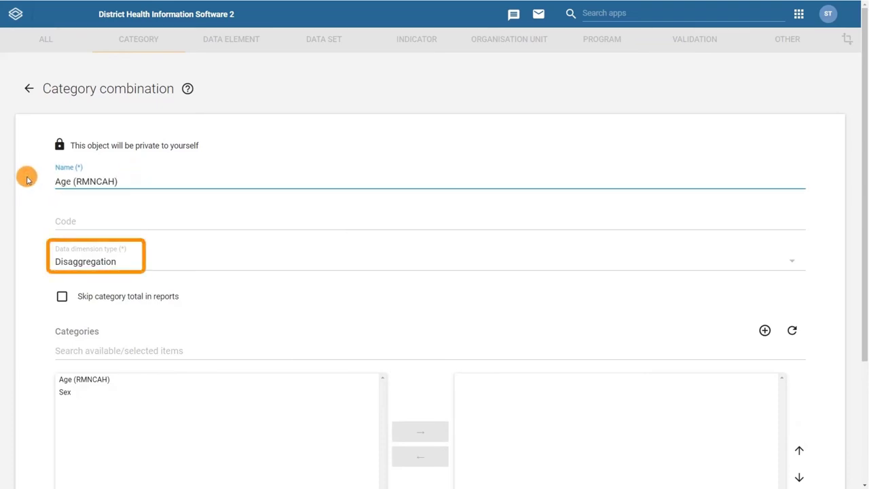
pyautogui.click(27, 178)
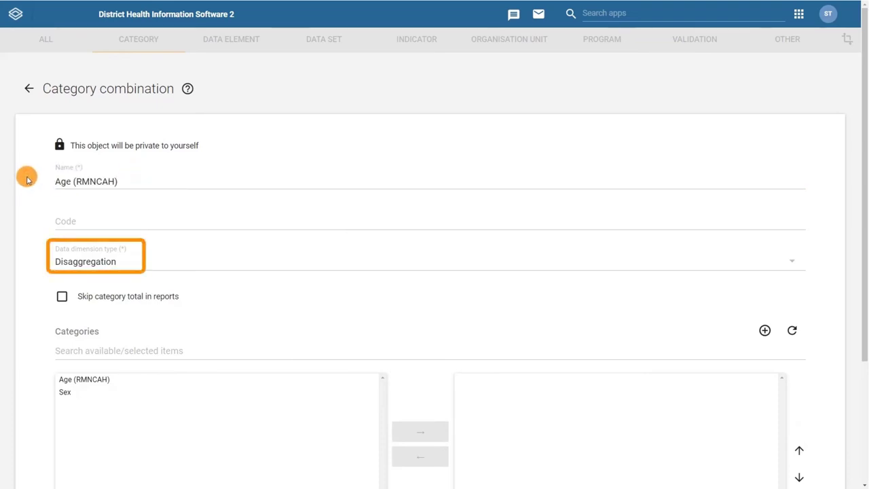
pyautogui.click(133, 267)
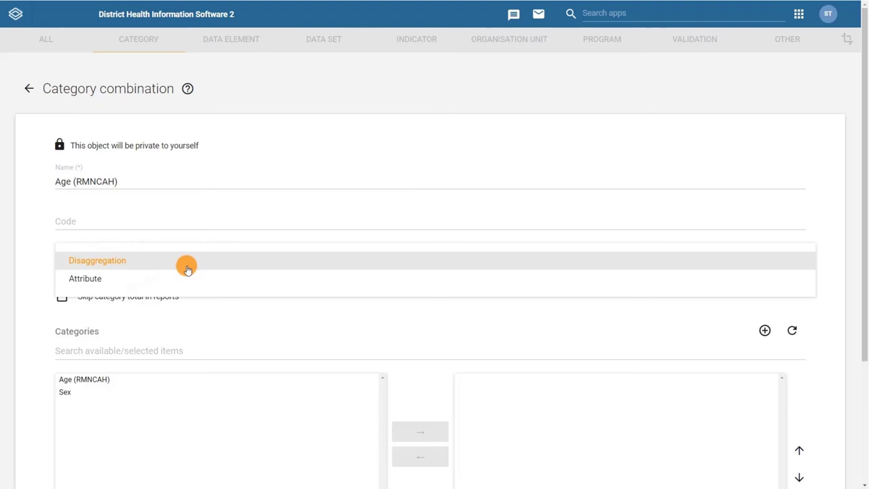
pyautogui.click(187, 267)
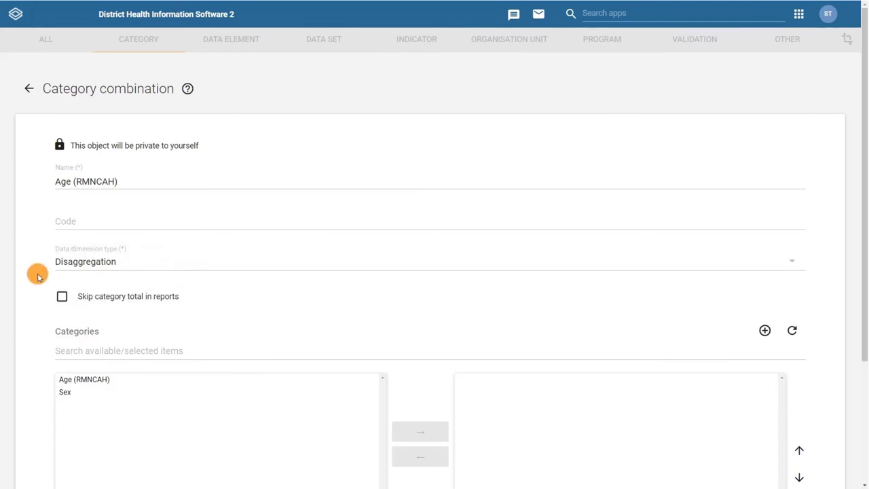
# - Assign the Age (RMNCAH) category to the combination and save it
pyautogui.scroll(-3, 37, 276)
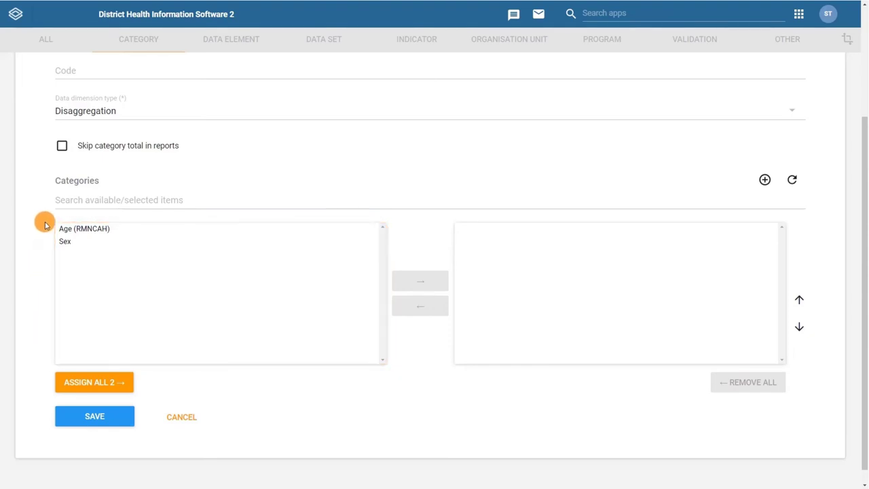
pyautogui.doubleClick(77, 228)
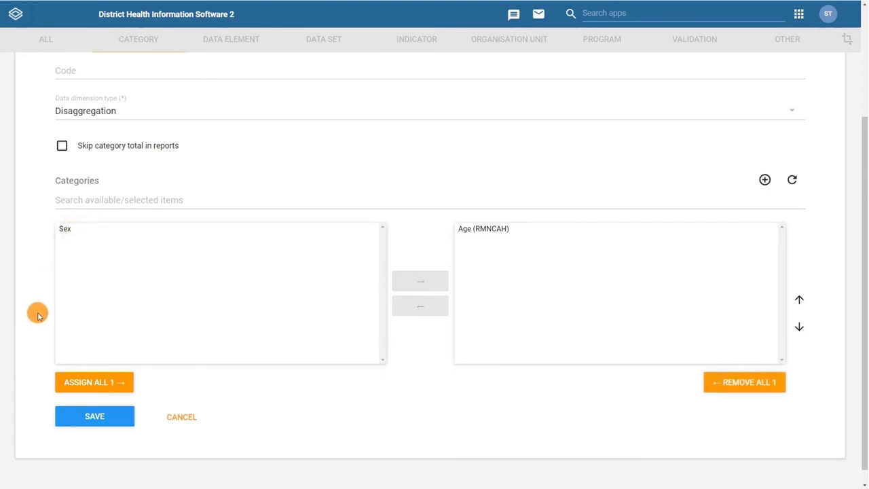
pyautogui.click(70, 418)
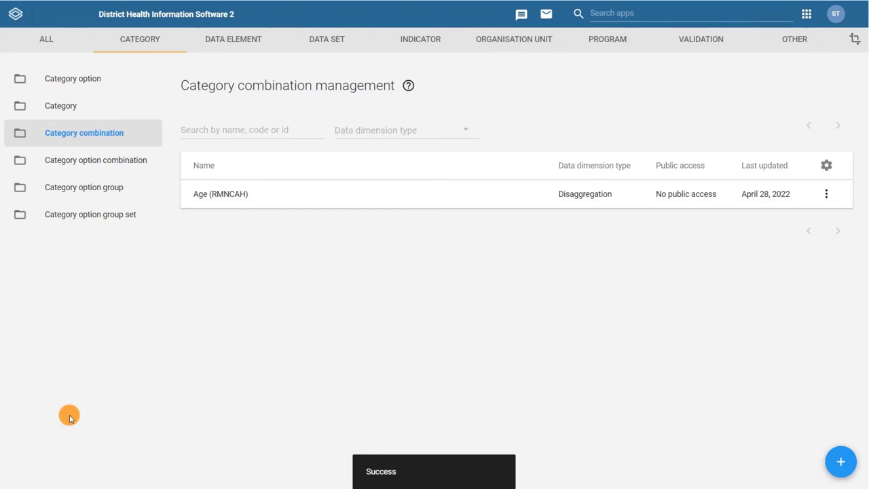
# - Start another category combination named "Age (RMNCAH) and Sex" with data dimension type Disaggregation
pyautogui.click(840, 461)
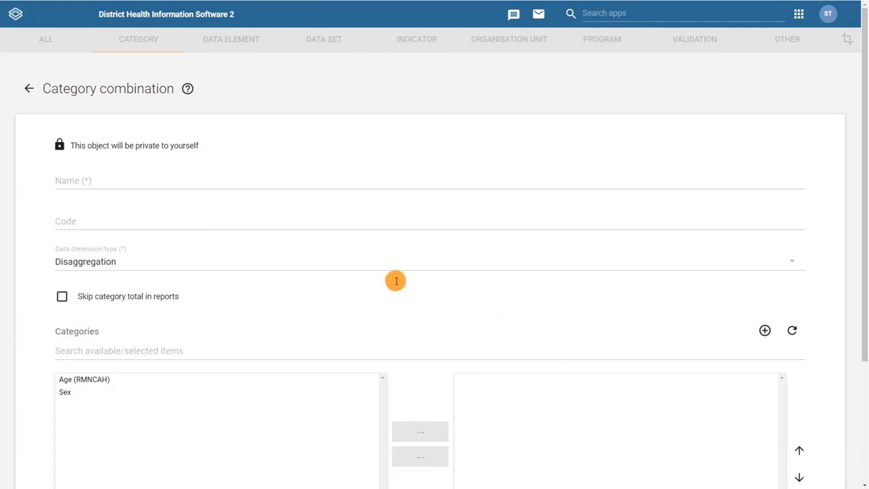
pyautogui.click(128, 174)
pyautogui.write('Age (RMNCAH) and Sex')
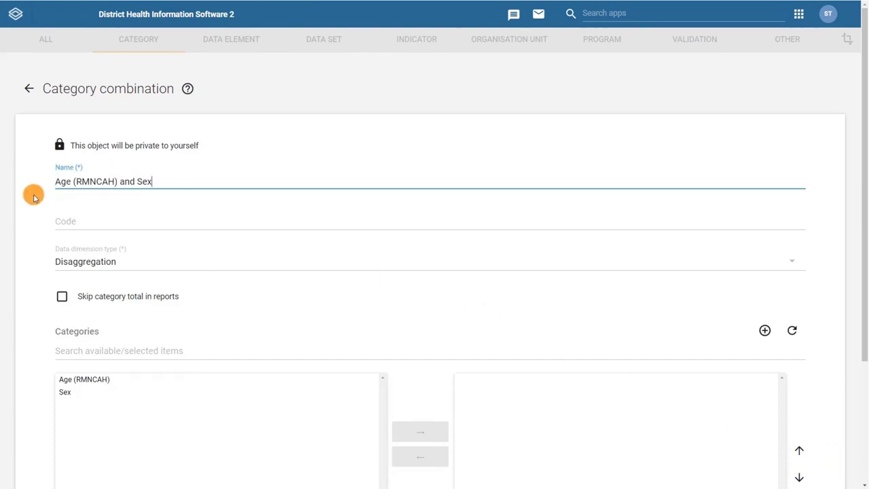
pyautogui.click(61, 250)
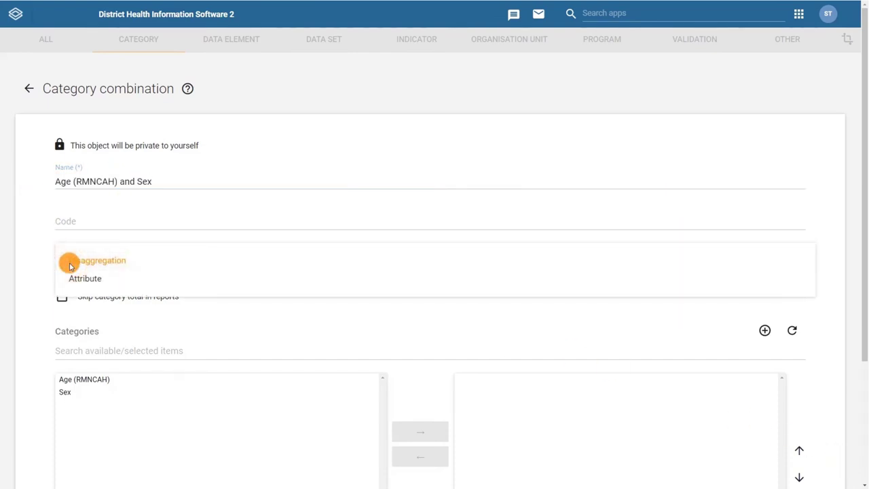
pyautogui.click(68, 263)
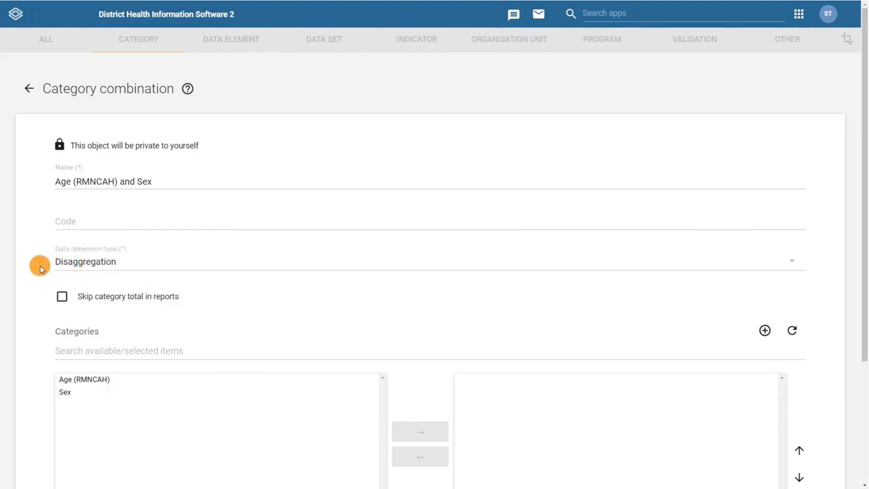
# - Assign the Sex and Age (RMNCAH) categories to the "Age (RMNCAH) and Sex" combination
pyautogui.scroll(-3, 40, 268)
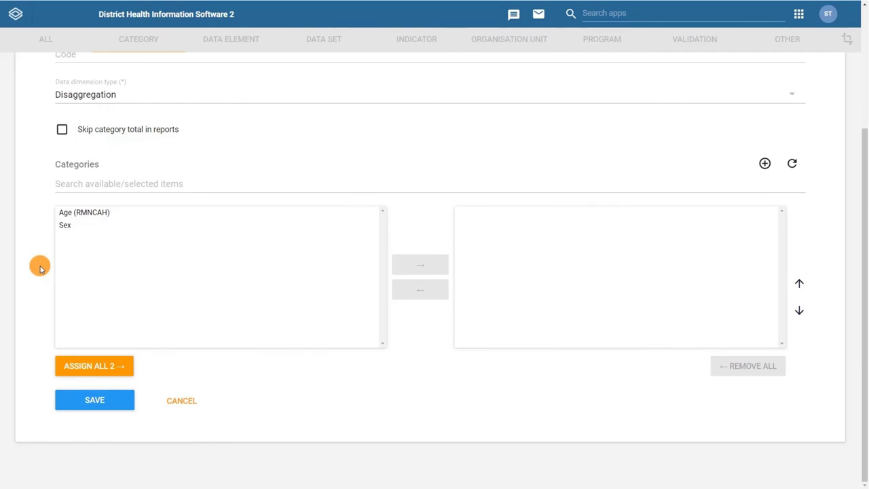
pyautogui.doubleClick(65, 227)
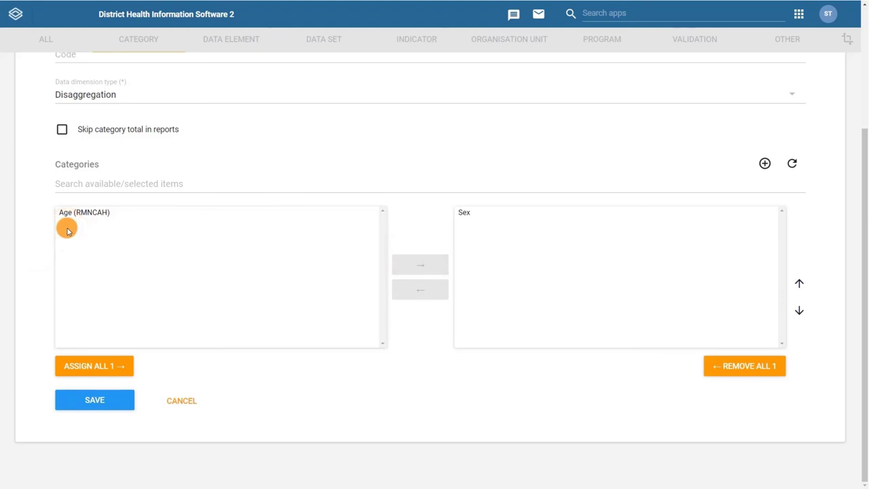
pyautogui.click(84, 213)
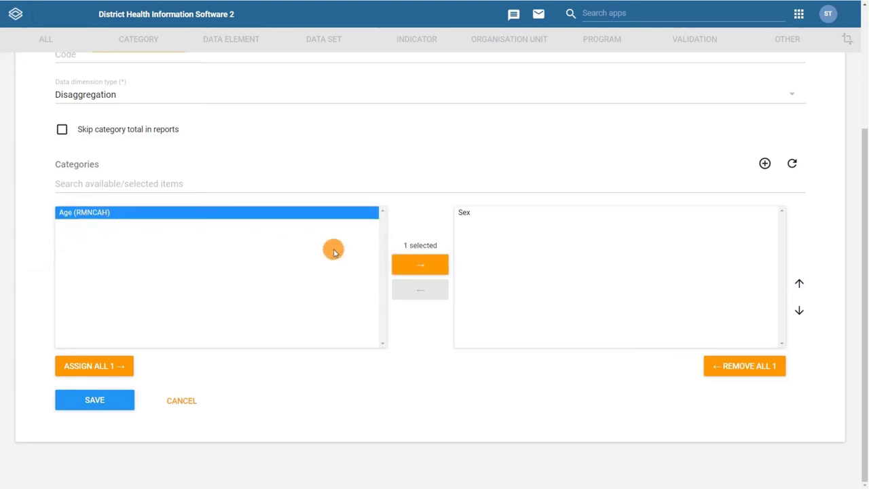
pyautogui.click(414, 264)
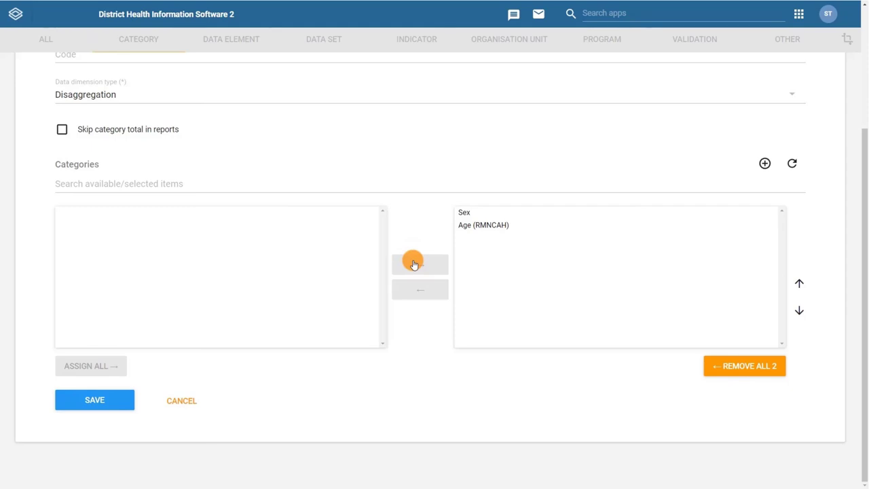
# - Move Sex below Age (RMNCAH) in the assigned categories and save the category combination
pyautogui.click(463, 212)
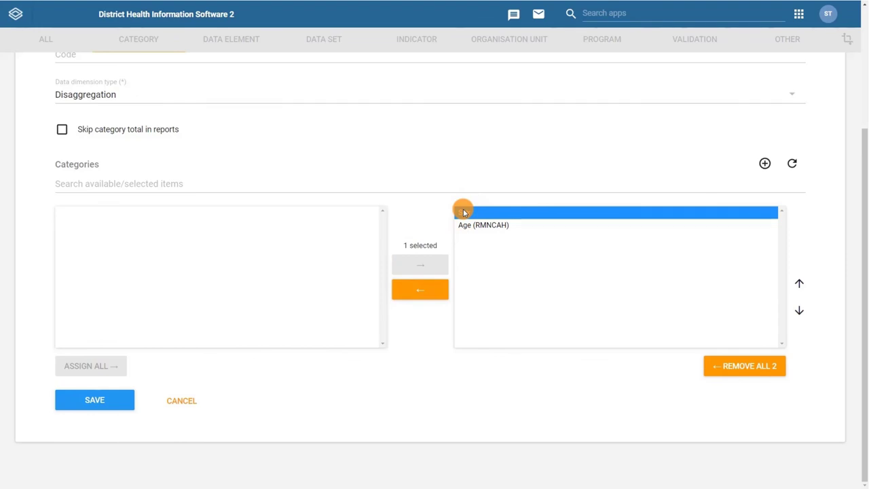
pyautogui.click(798, 310)
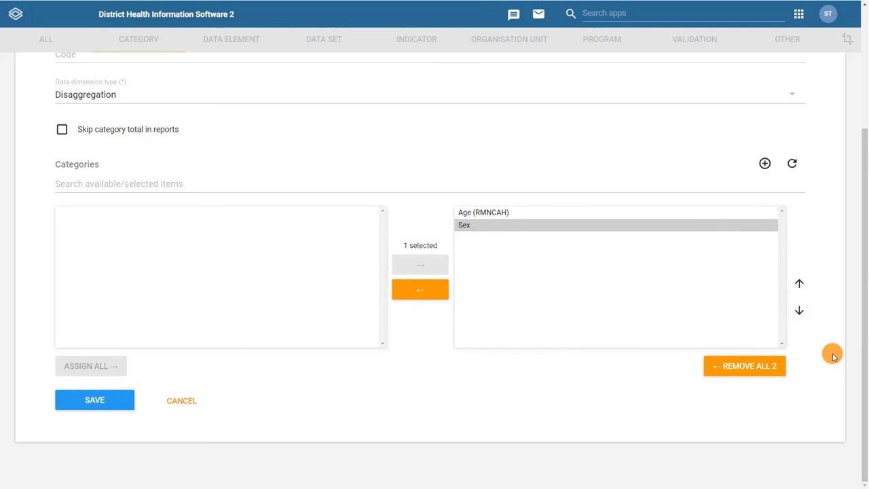
pyautogui.click(87, 402)
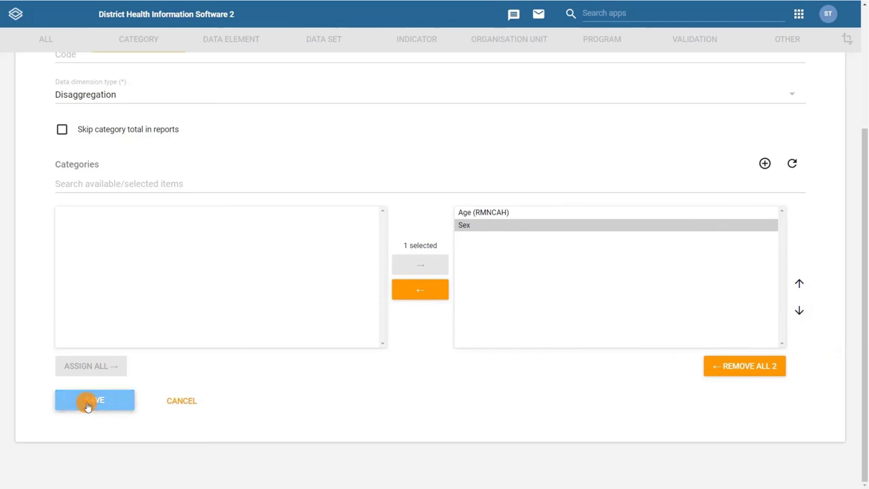